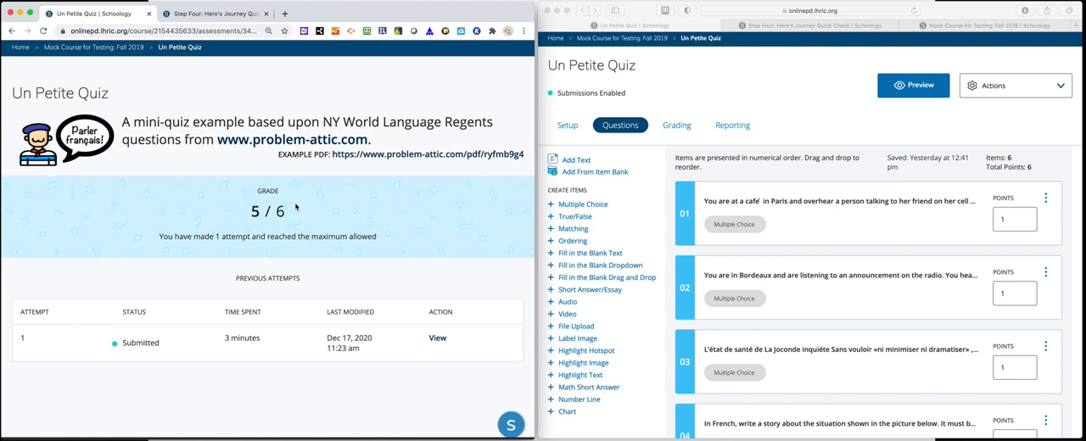
- In the student view, examine the submitted attempt of Un Petite Quiz and compare it with the Hero's Journey Quick Check results page
click(437, 339)
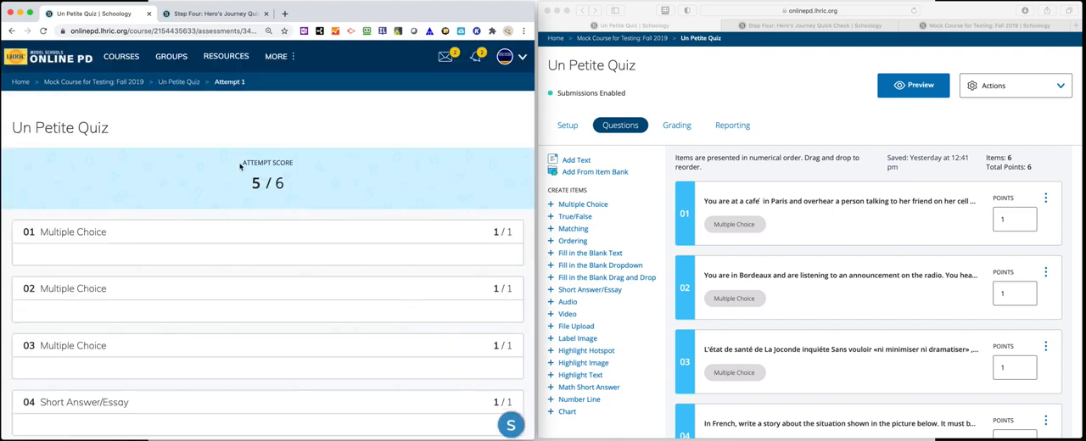
drag(240, 164, 305, 168)
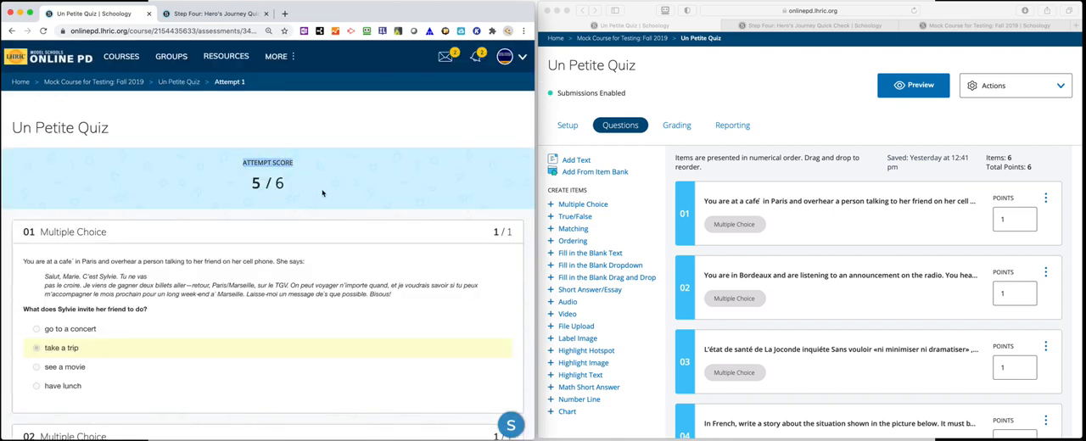
click(212, 14)
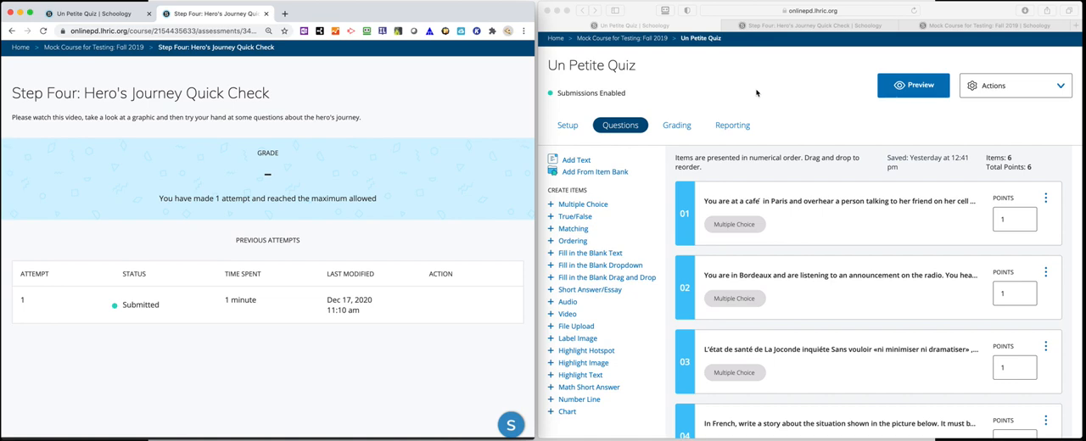
click(93, 14)
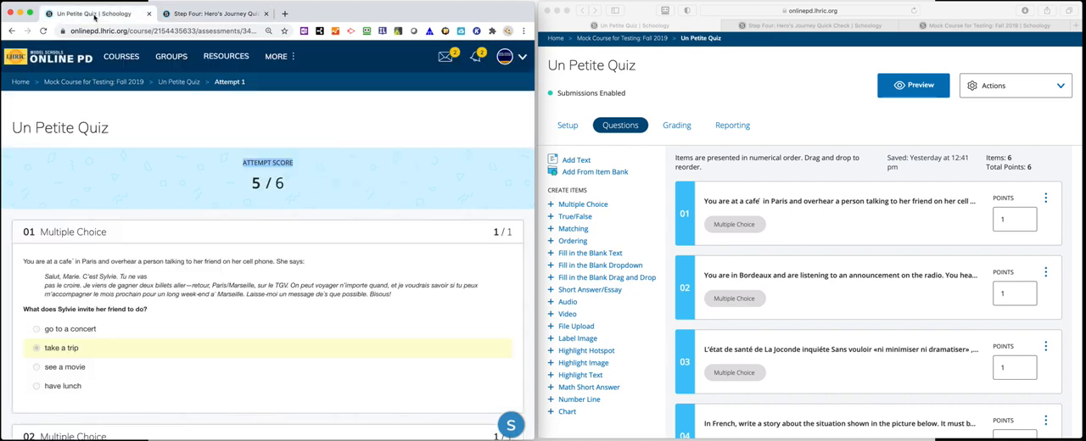
click(179, 82)
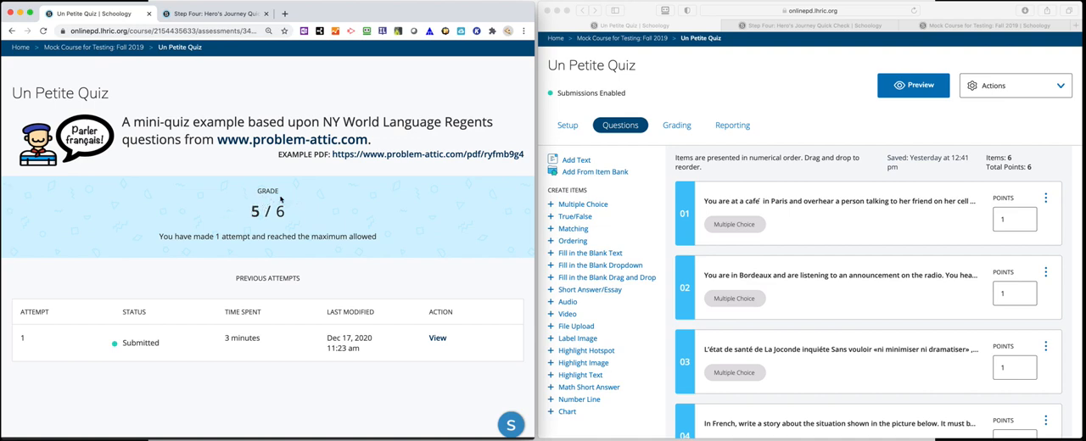
- In the instructor view, check the points value in Un Petite Quiz's assessment settings and leave without saving
click(807, 79)
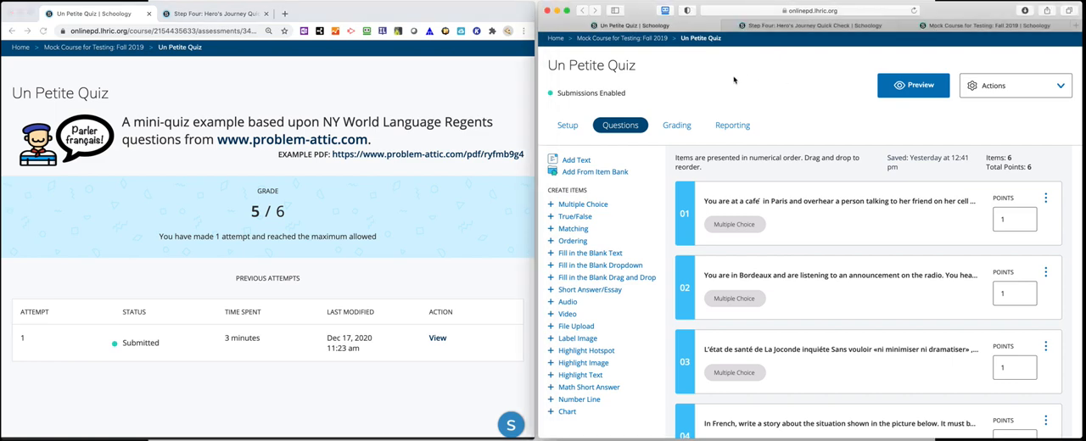
click(1008, 90)
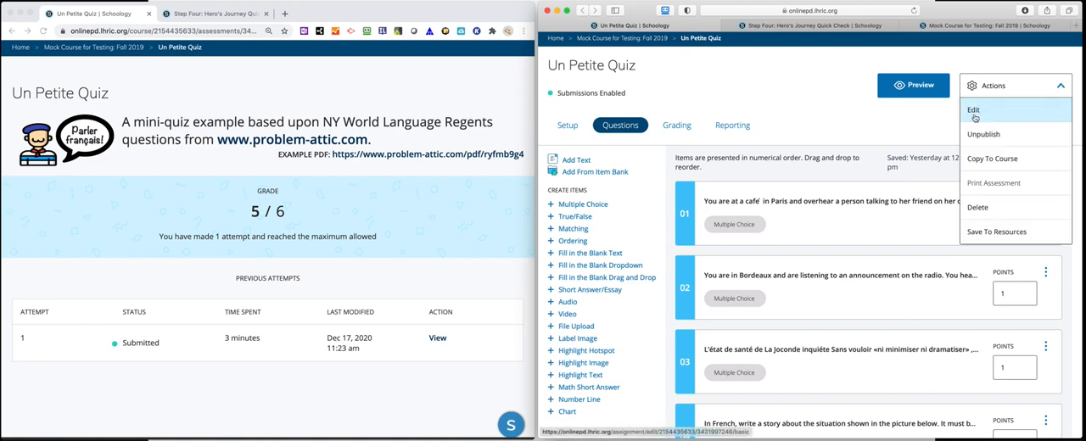
click(977, 114)
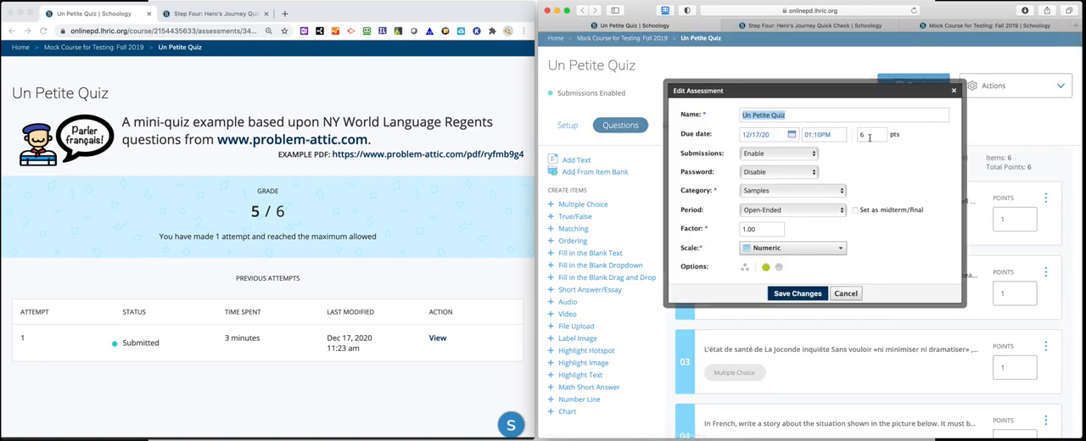
double_click(868, 137)
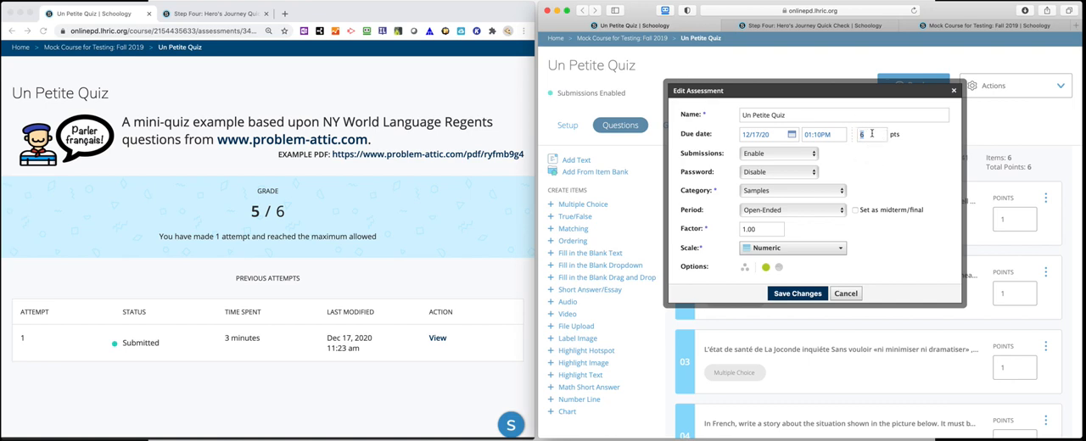
click(850, 295)
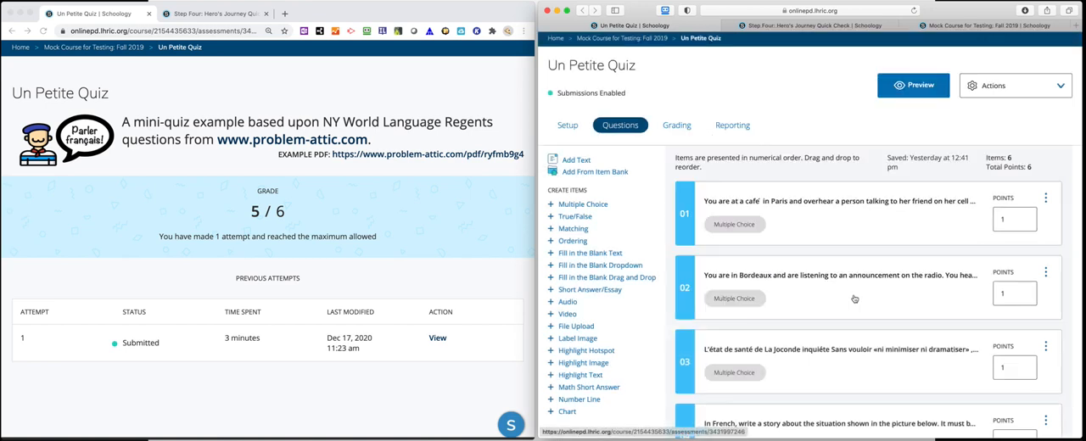
- Compare the student's Hero's Journey Quick Check grade with the points value in that assessment's instructor settings, without saving
click(391, 200)
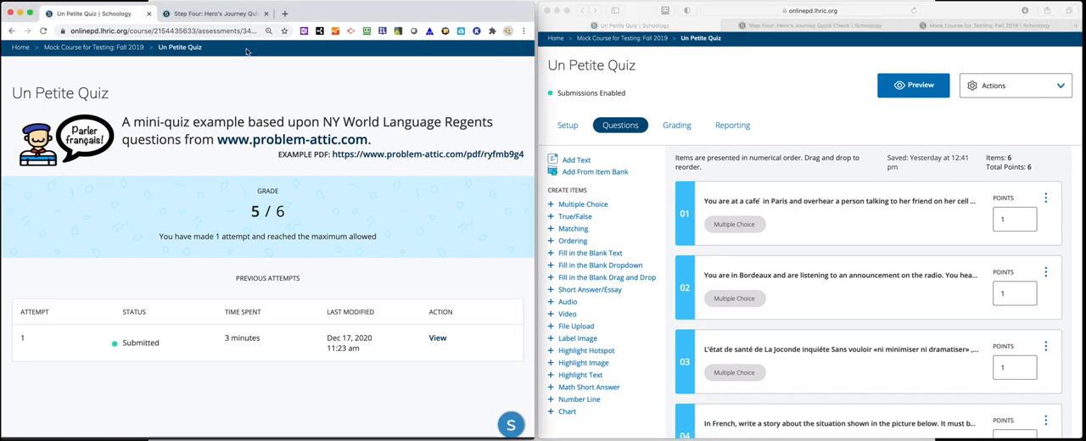
click(216, 15)
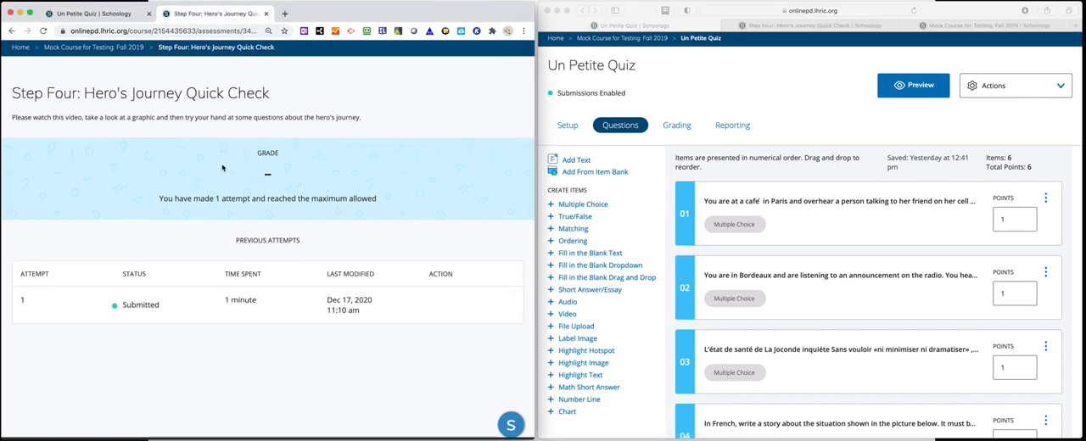
click(813, 34)
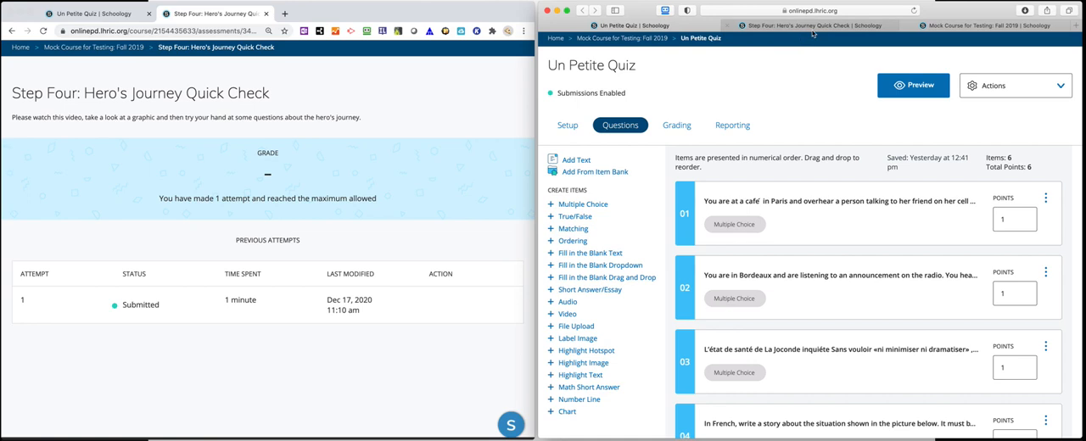
click(813, 32)
click(1022, 86)
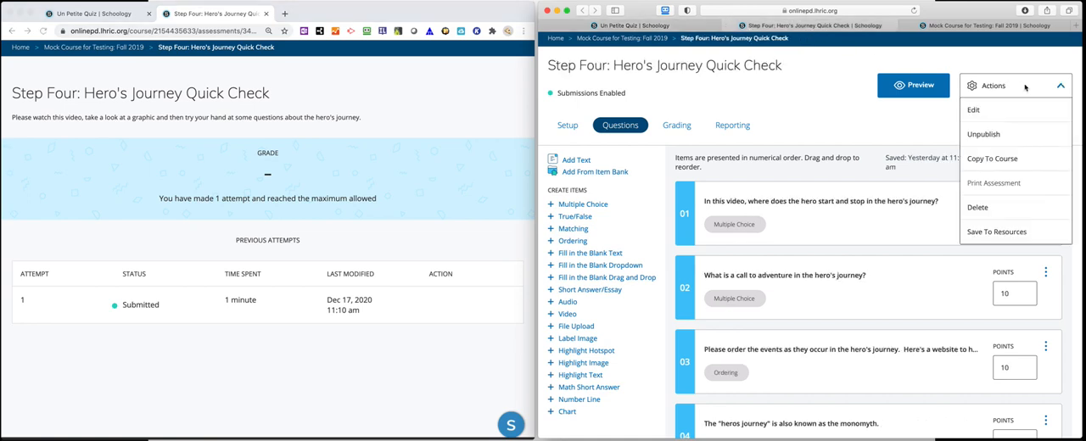
click(990, 111)
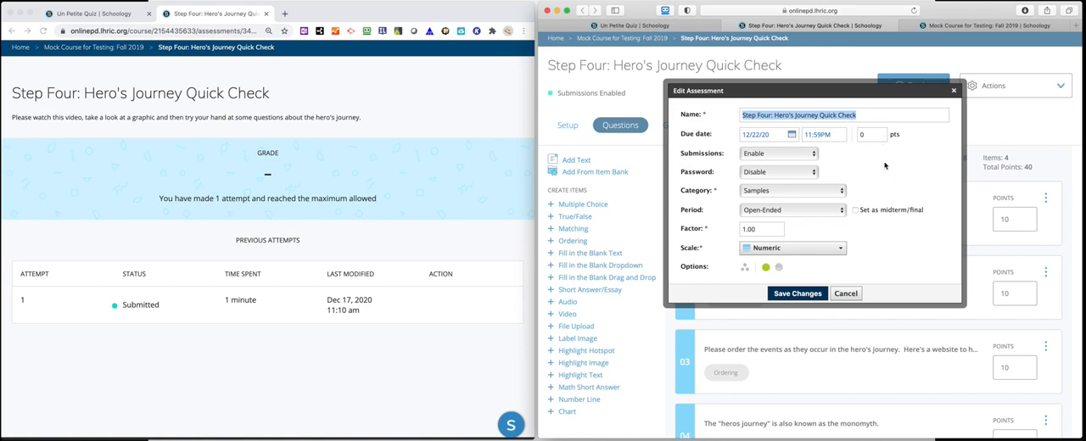
click(855, 295)
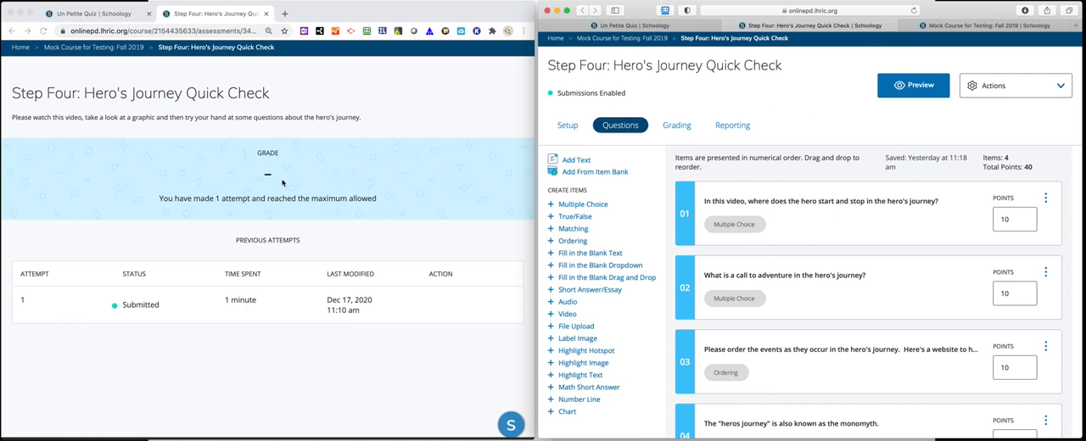
- Re-examine where the points are set in the Hero's Journey Quick Check's edit settings, leaving them unsaved
click(1037, 87)
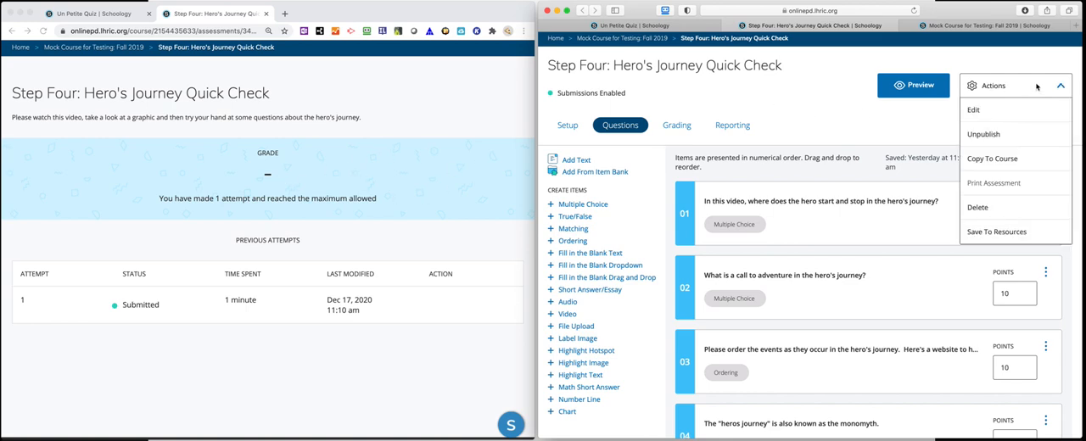
click(1001, 109)
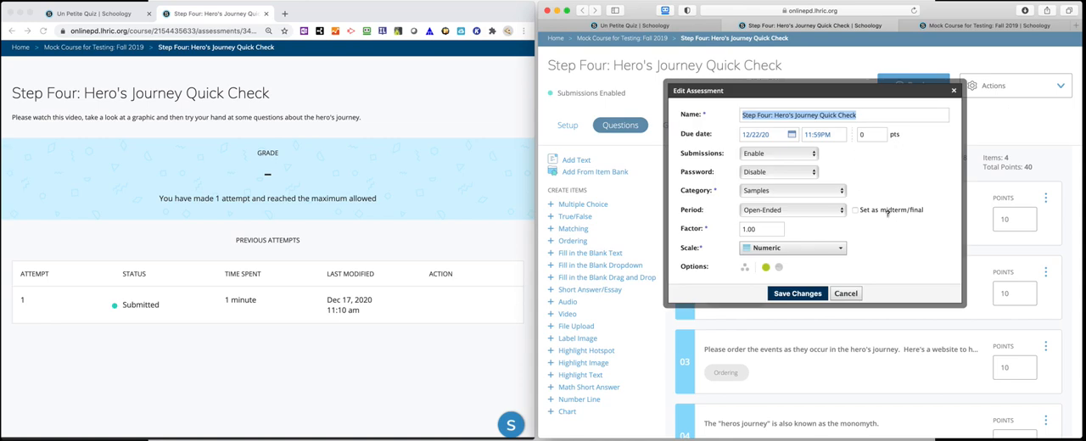
click(853, 294)
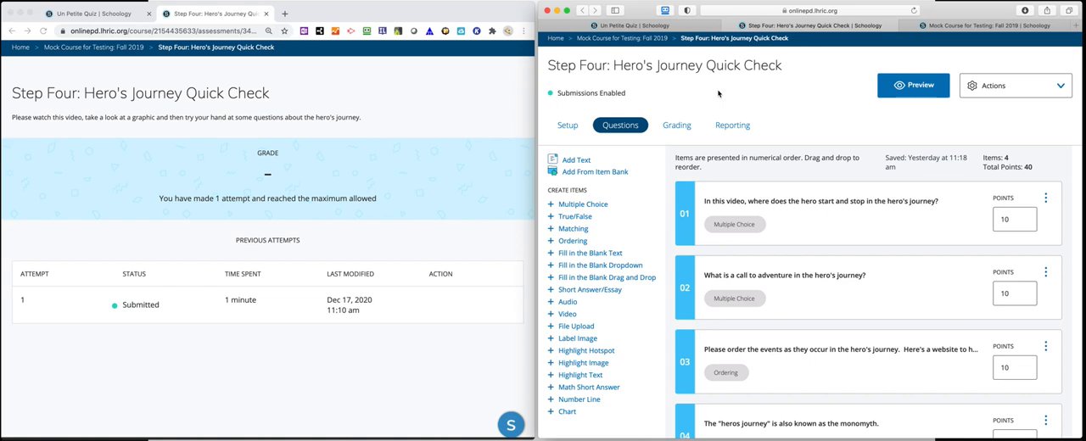
click(1028, 91)
click(991, 111)
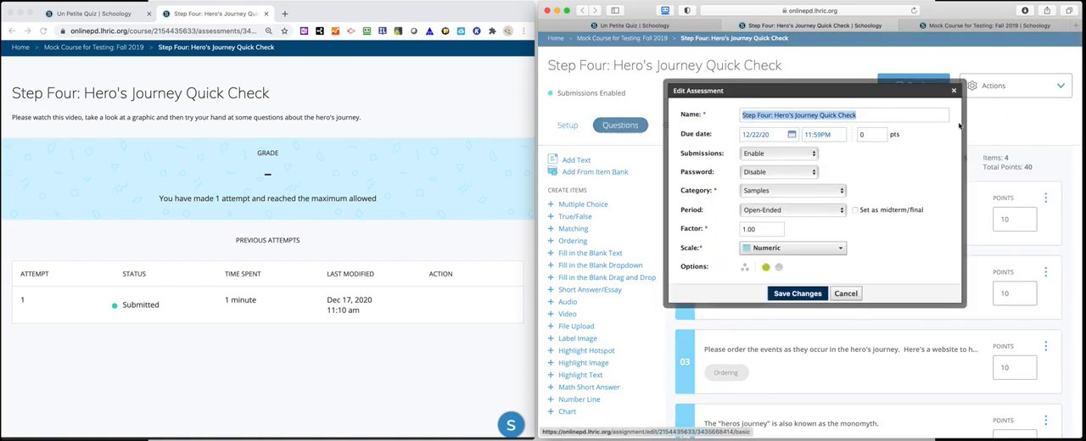
click(852, 296)
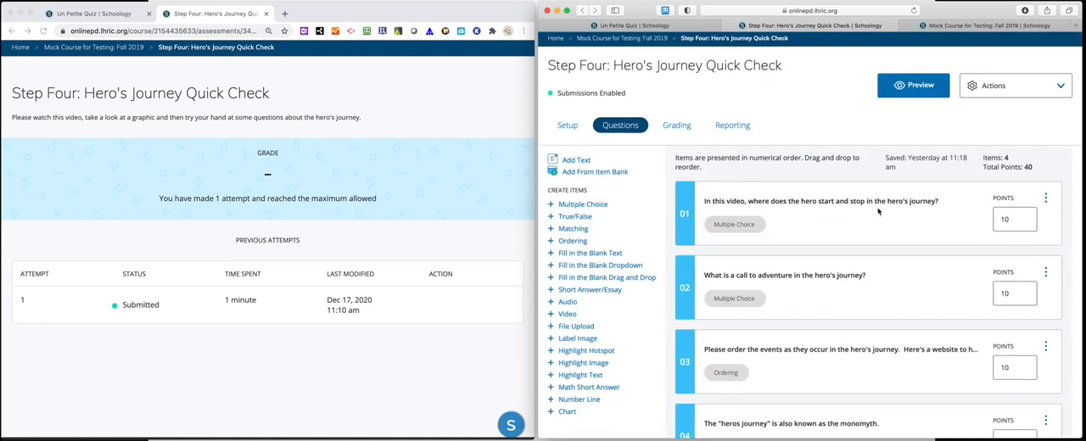
- Review the demo student's completed attempt and per-question scores in the Hero's Journey Quick Check's grading view
click(687, 125)
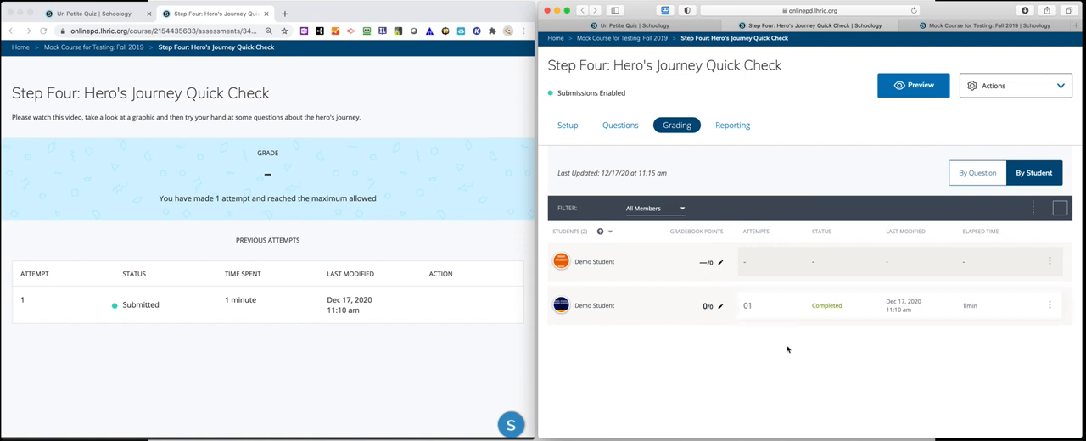
click(816, 312)
scroll(950, 325, down, 5)
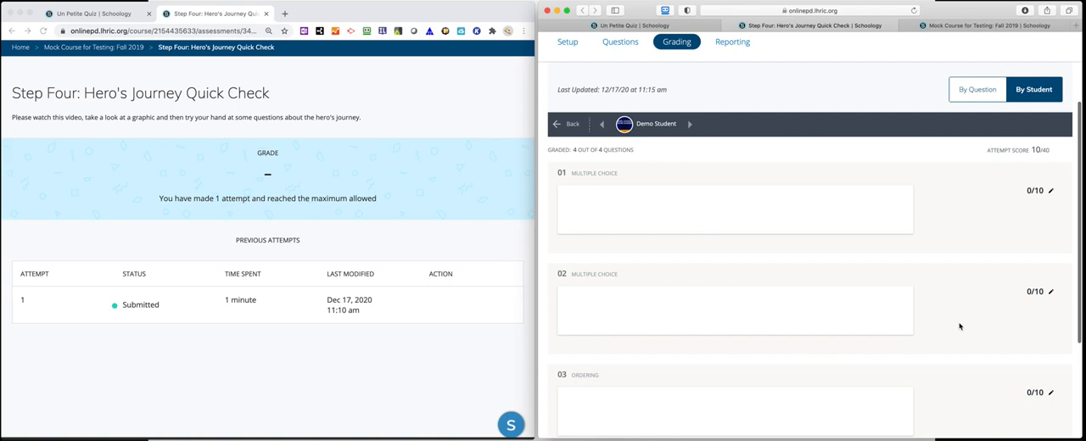
scroll(959, 326, down, 3)
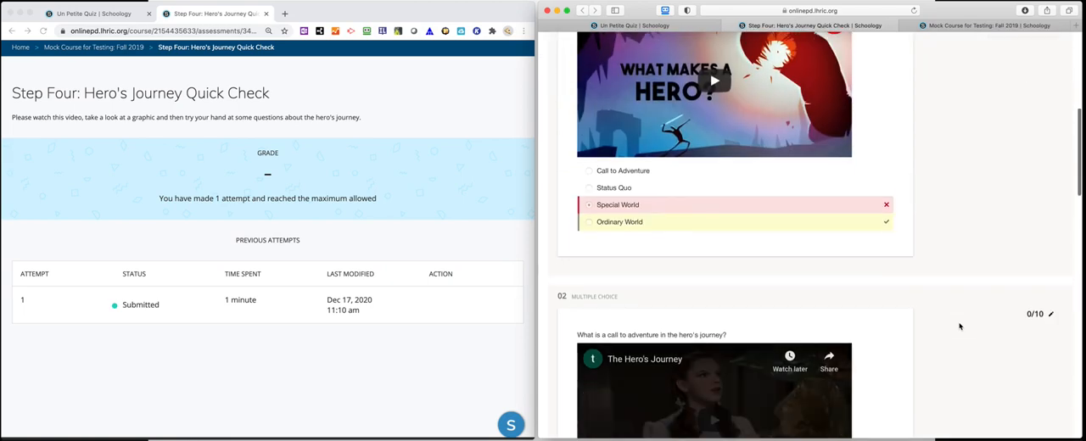
scroll(959, 326, up, 5)
scroll(960, 325, up, 3)
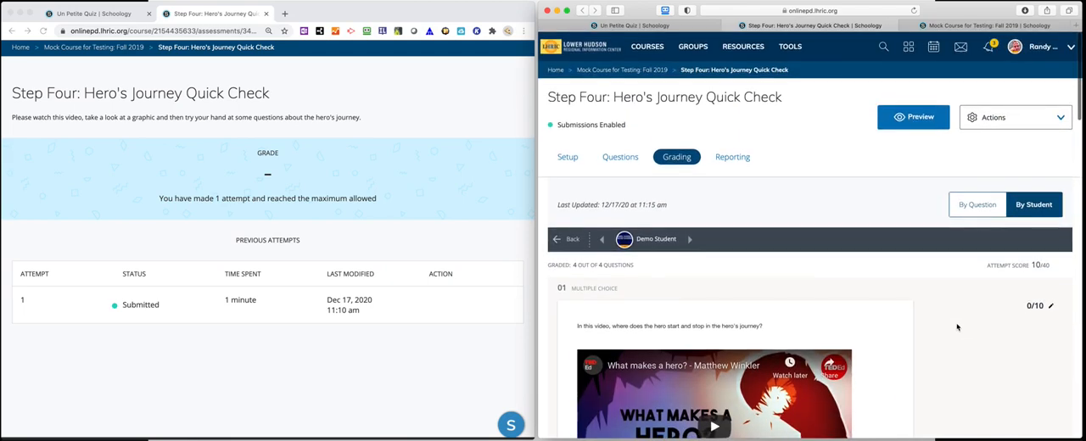
- Set the Hero's Journey Quick Check's point value to 40 in its assessment settings and save the changes
click(1021, 120)
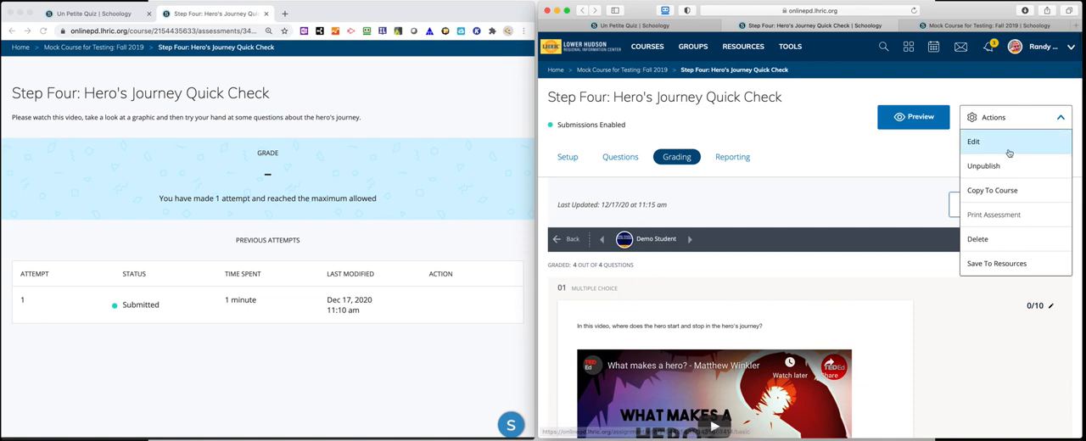
click(994, 143)
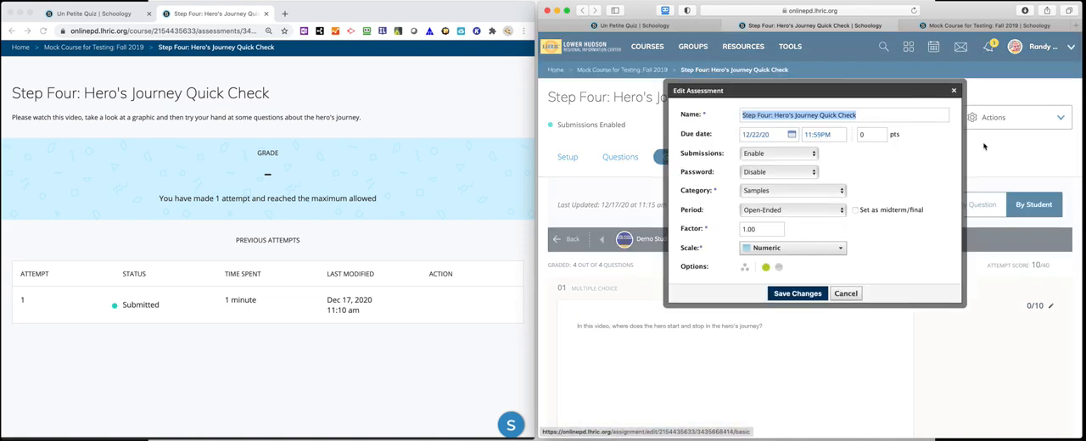
drag(877, 135, 855, 134)
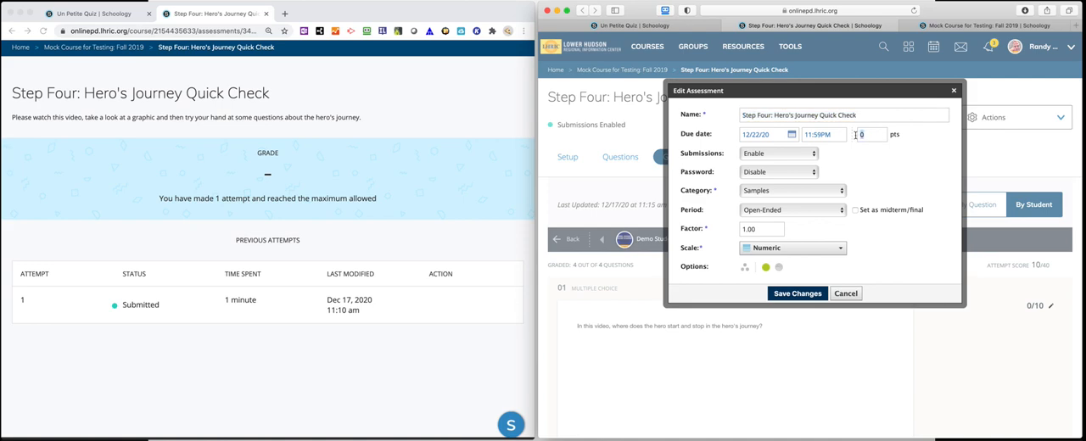
text(40)
click(806, 293)
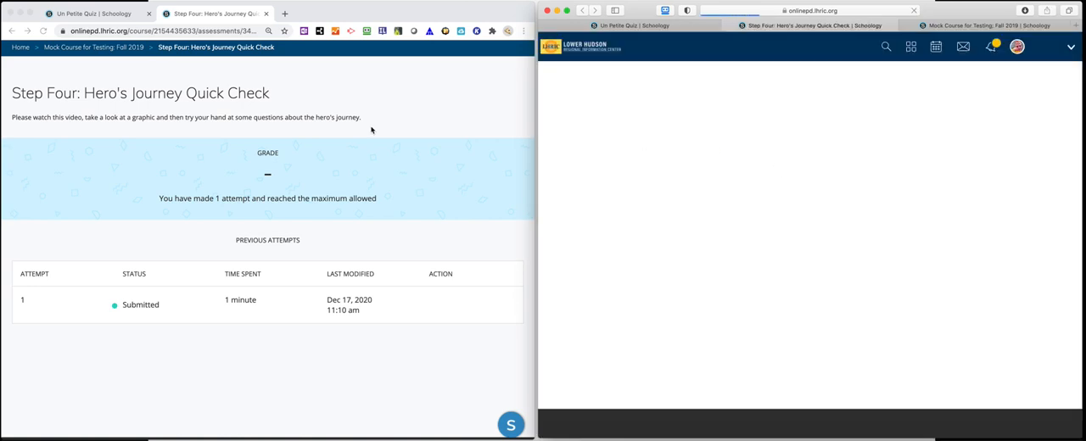
- In the student view, reopen Step Four: Hero's Journey Quick Check from the Mock Course for Testing: Fall 2019 materials
click(132, 48)
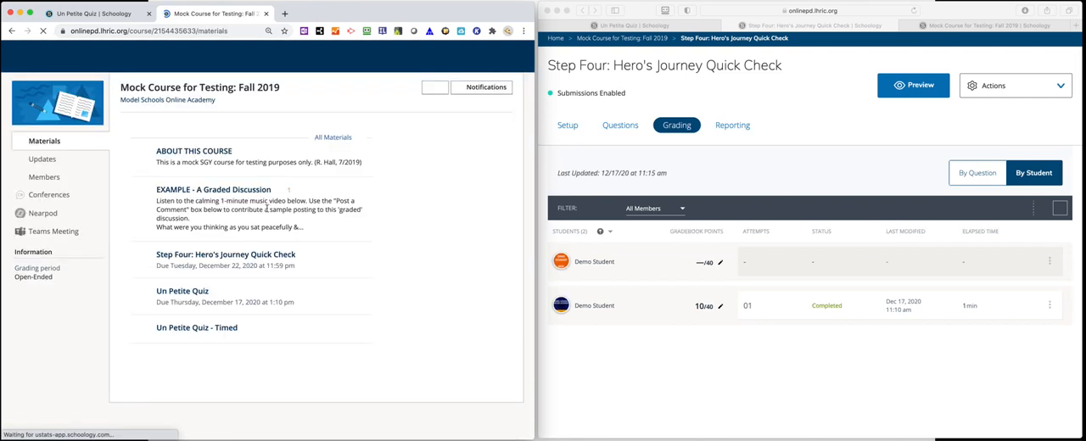
click(247, 255)
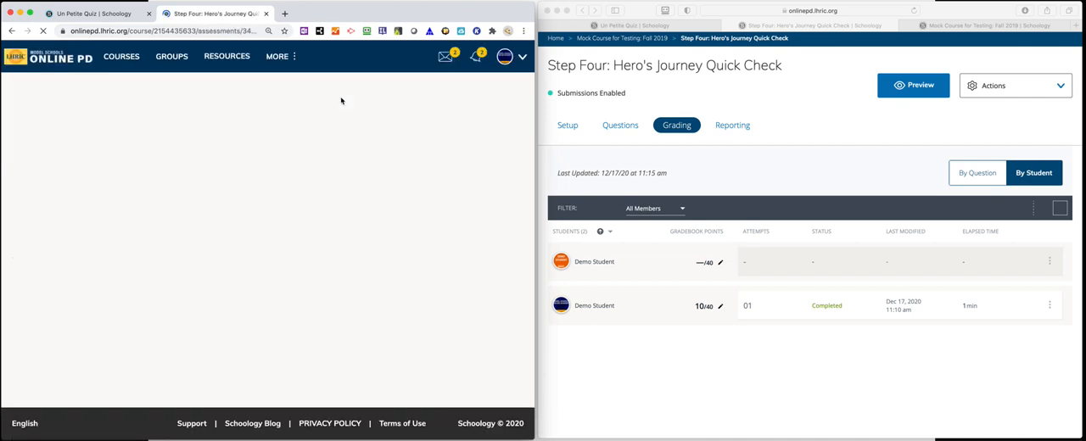